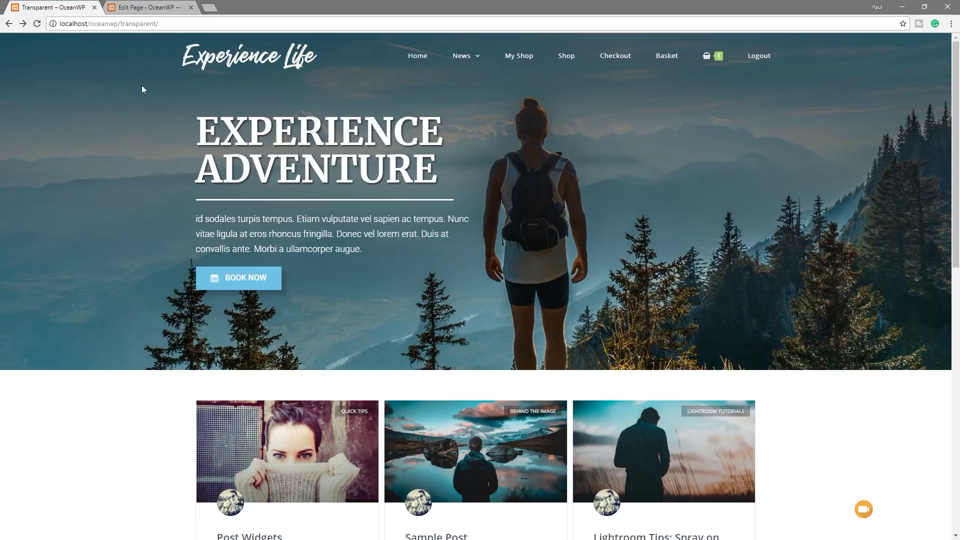
- Switch to the browser tab with the Transparent page's WordPress edit screen
left_click(159, 7)
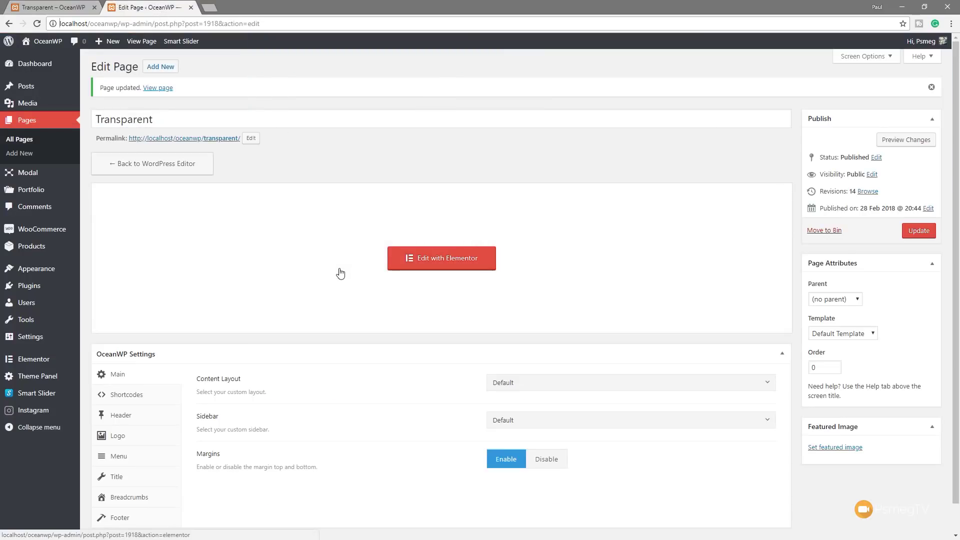
- In the page's OceanWP Settings, set Content Layout to Full Width and disable Margins
left_click(179, 119)
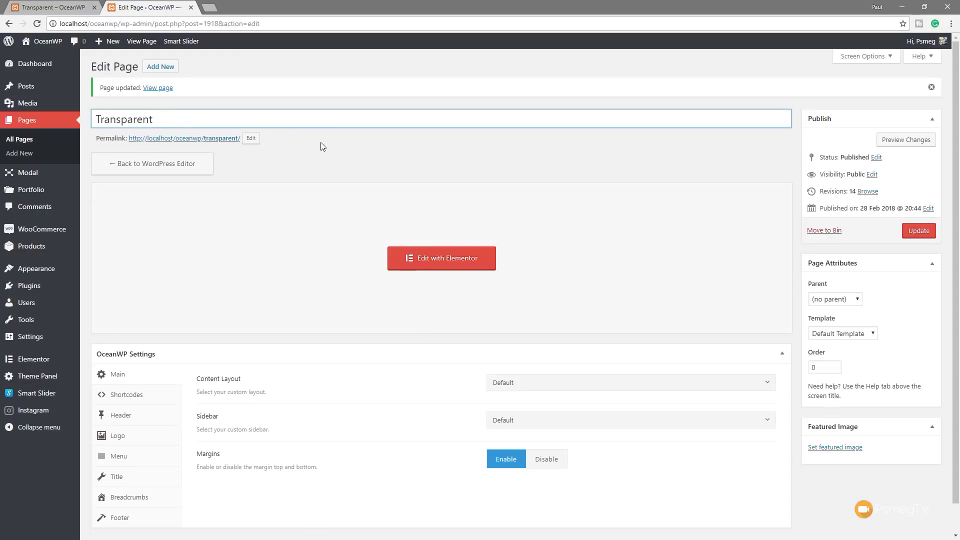
left_click(338, 151)
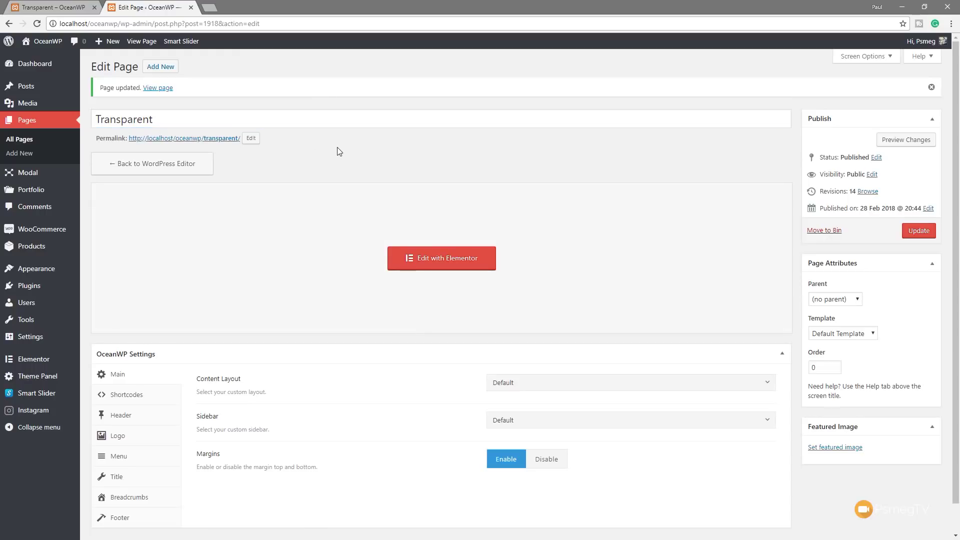
scroll(397, 384, "down", 1)
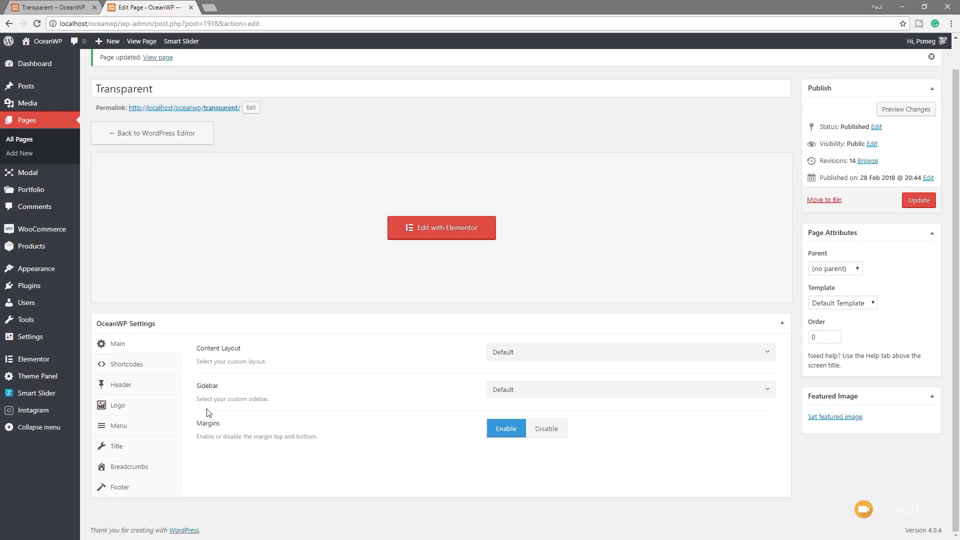
left_click(528, 357)
left_click(524, 428)
left_click(550, 431)
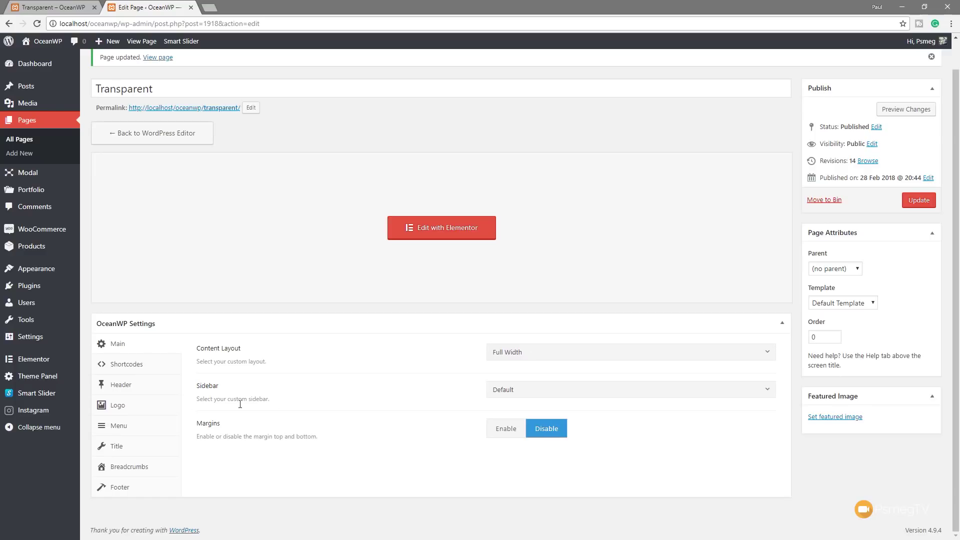
- Choose Transparent as the Header Style in the page's OceanWP Header settings
left_click(137, 392)
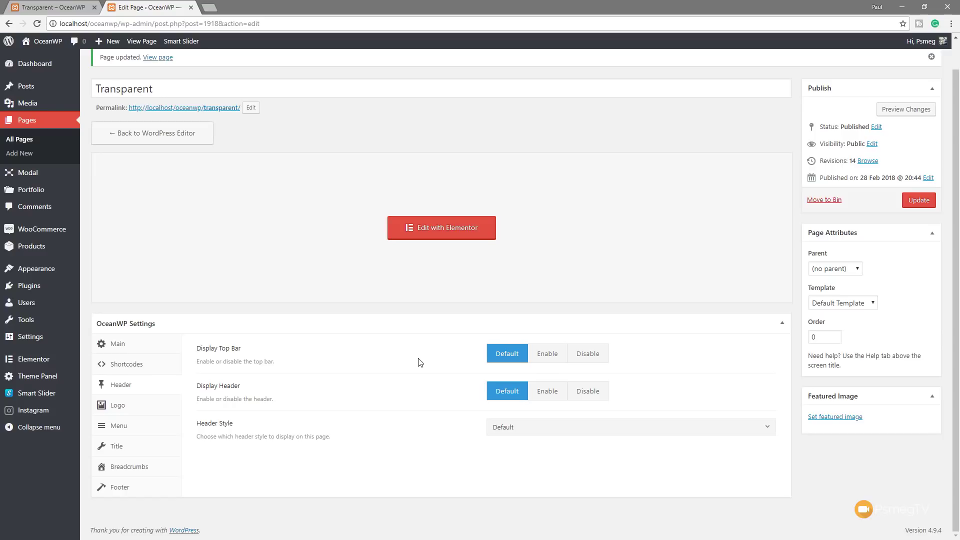
left_click(542, 429)
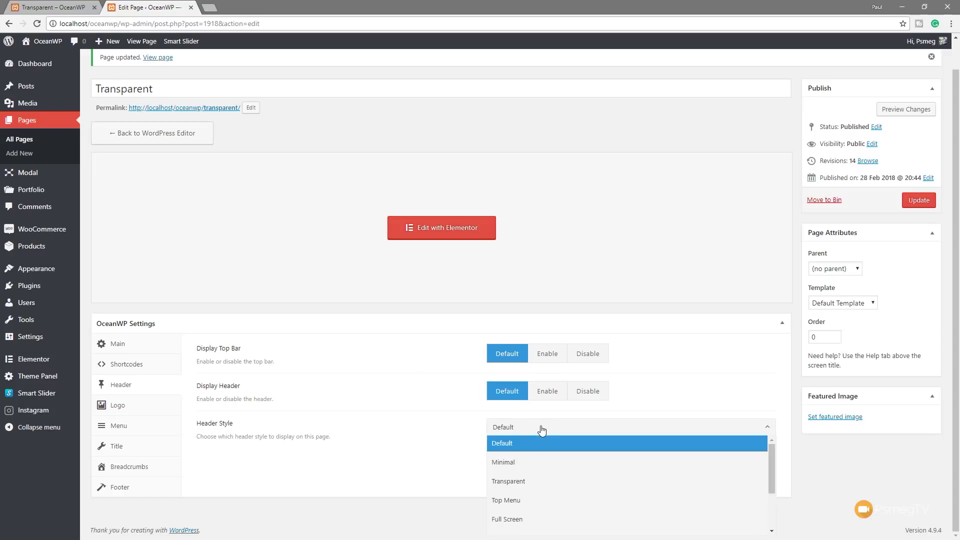
left_click(534, 483)
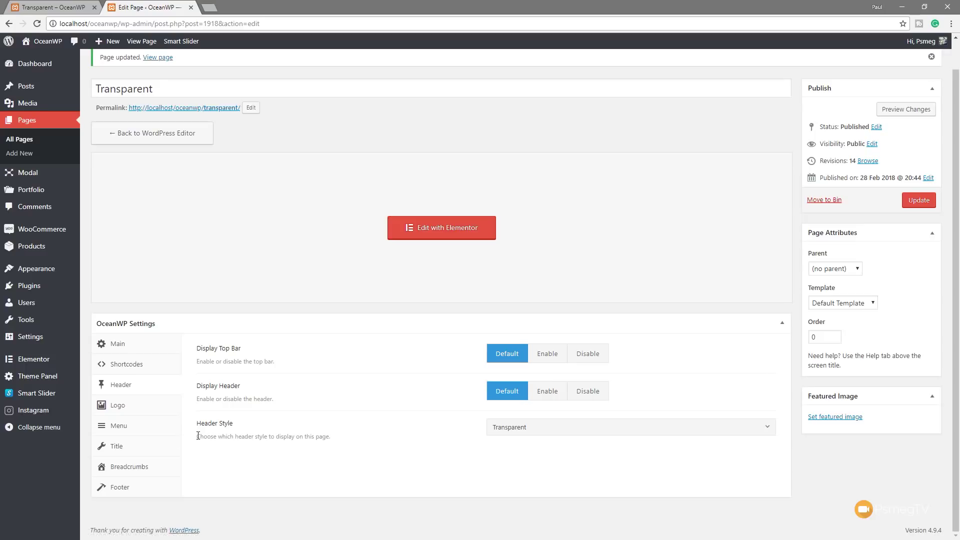
- Review the OceanWP Menu link settings, then update the page to save the changes
left_click(149, 432)
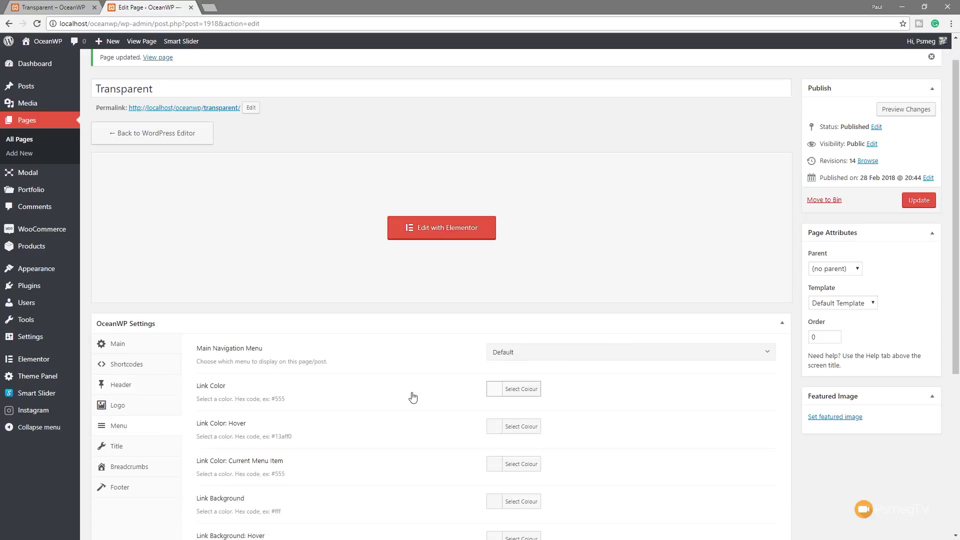
scroll(408, 399, "down", 1)
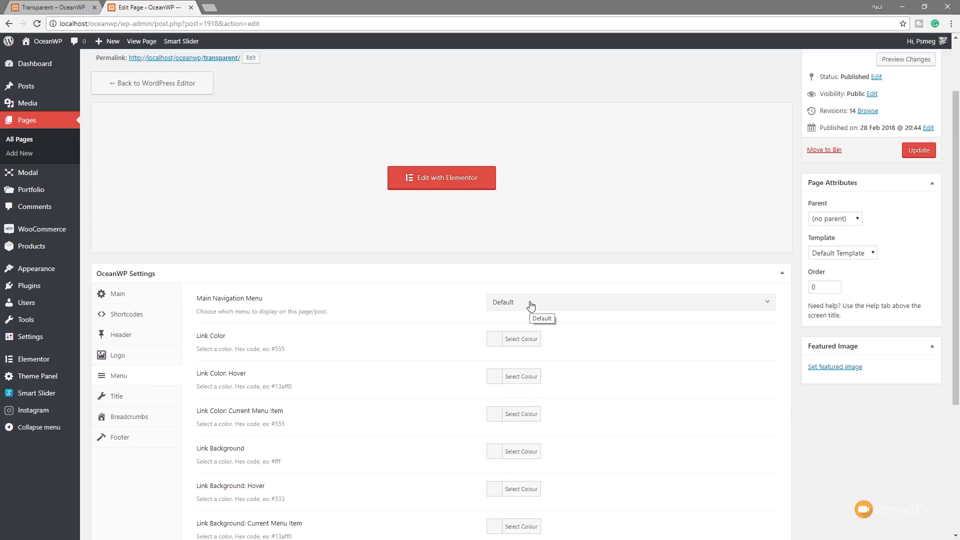
scroll(457, 388, "up", 2)
scroll(452, 392, "down", 3)
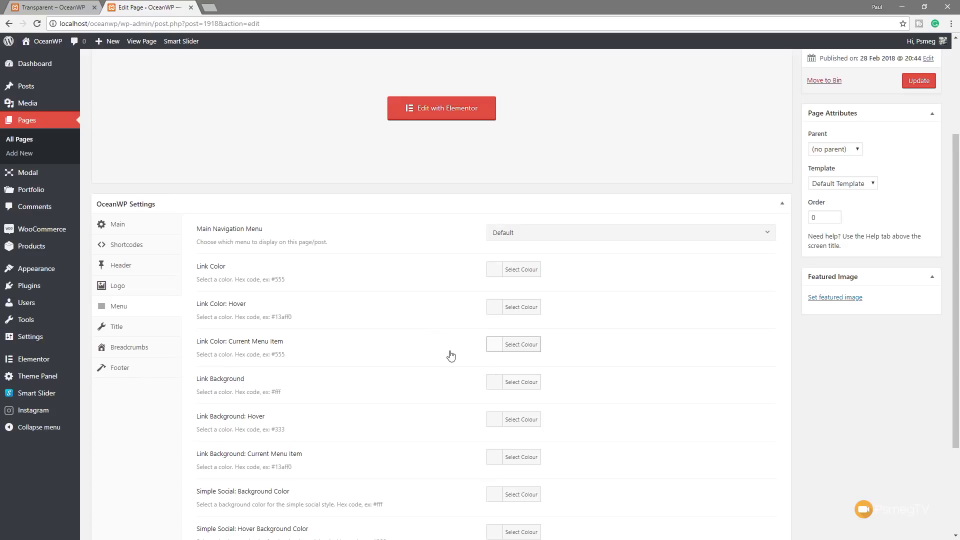
left_click(927, 84)
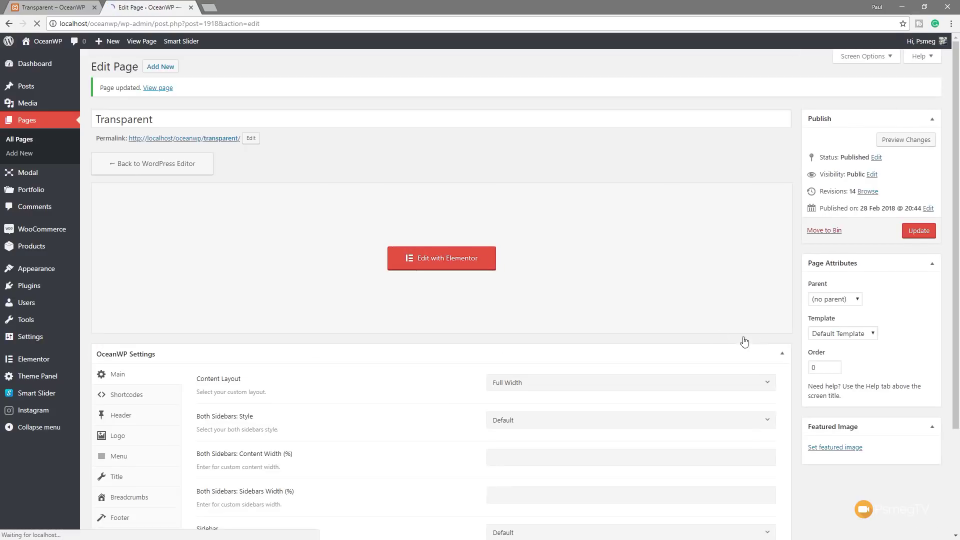
- Open the page in Elementor and add an empty section above the blog post grid
left_click(436, 267)
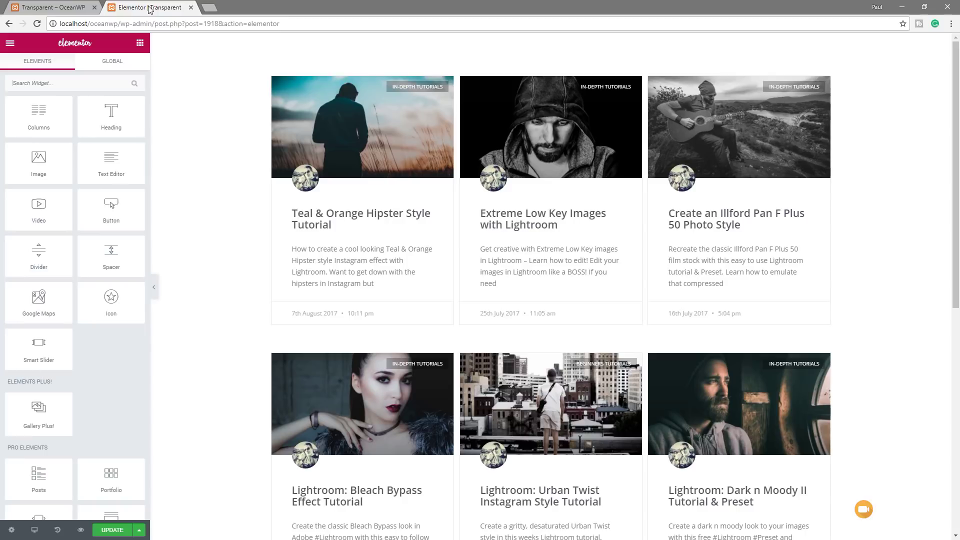
mouse_move(548, 30)
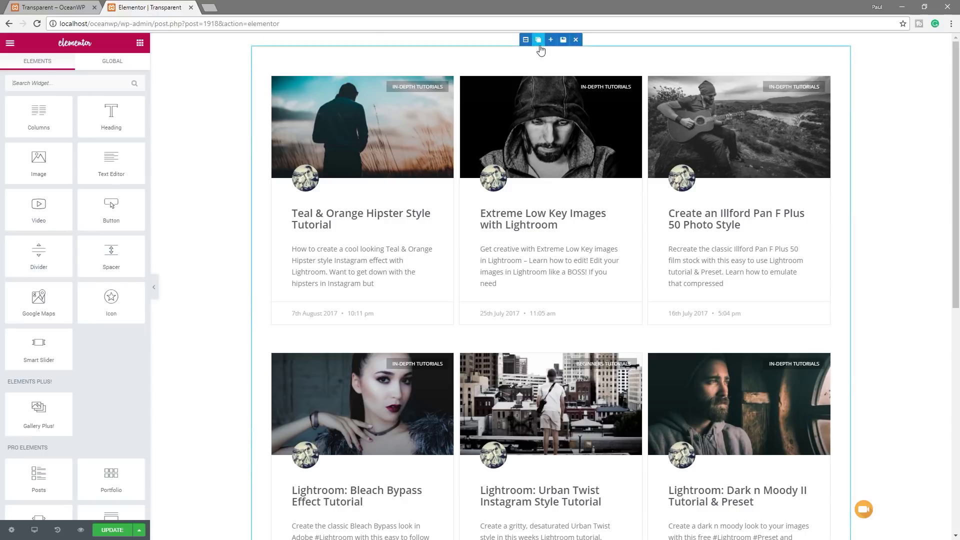
left_click(550, 41)
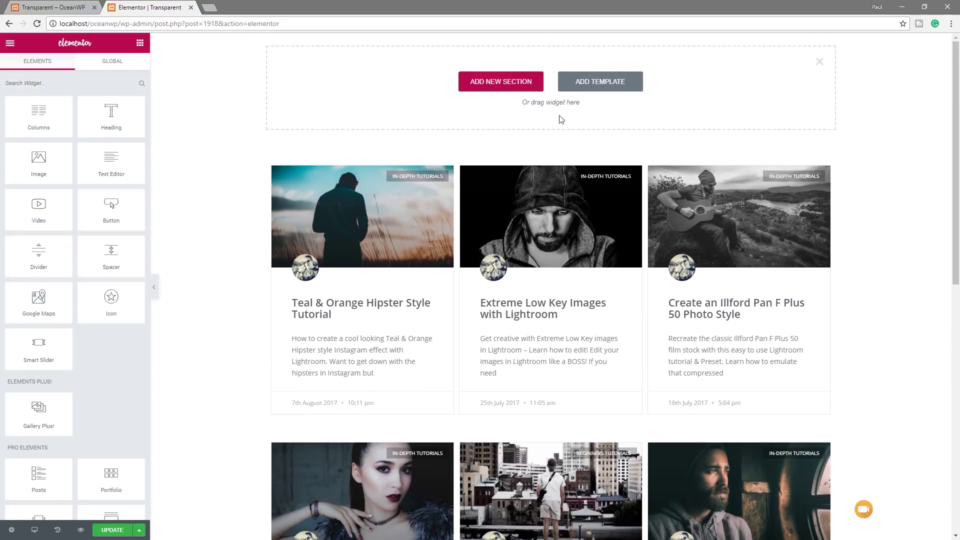
- Insert the saved '01. Transparent Header No Grad' template from My Templates, then view the live page
left_click(607, 84)
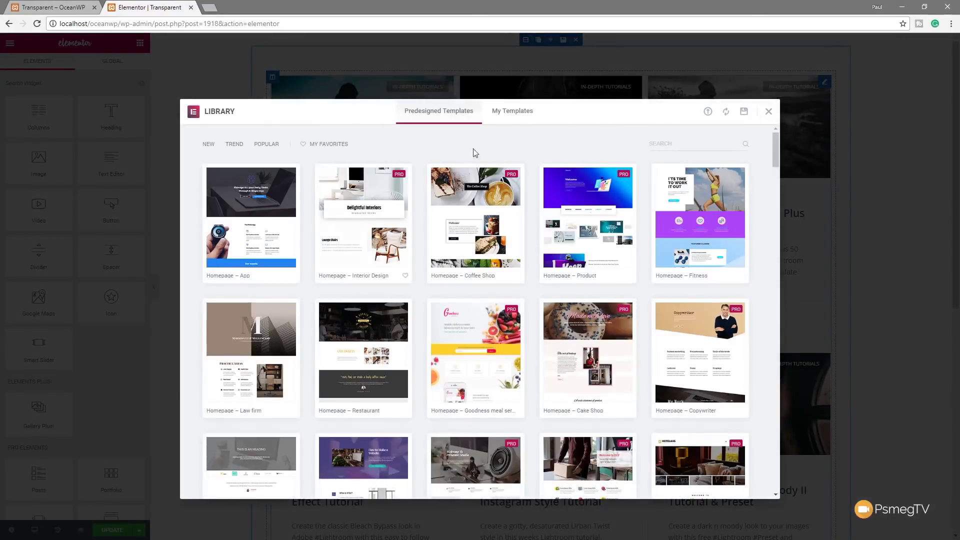
left_click(509, 120)
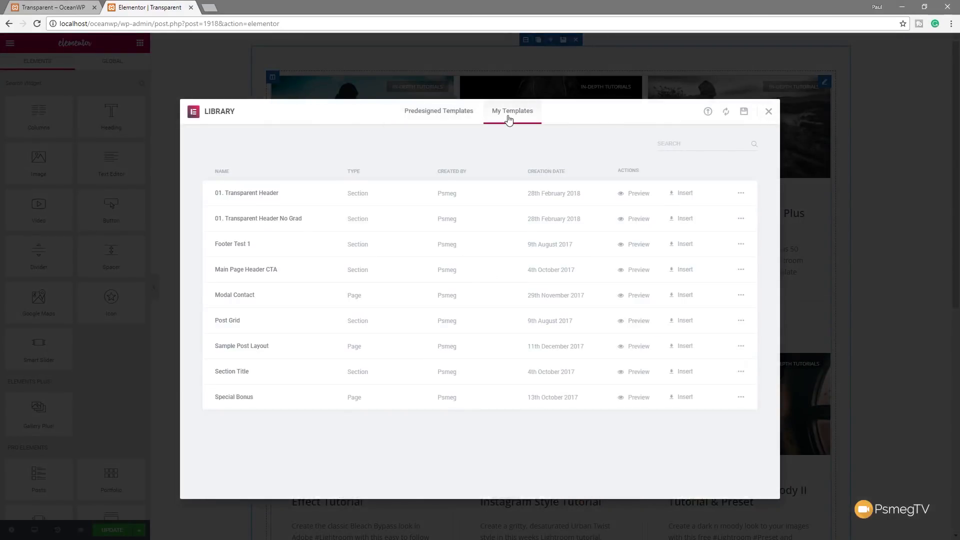
left_click(685, 219)
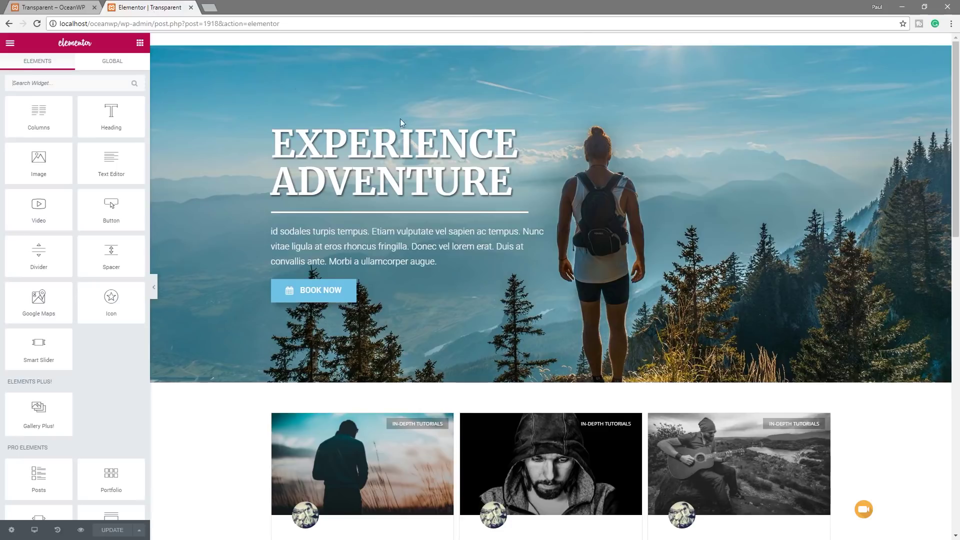
left_click(50, 8)
left_click(42, 25)
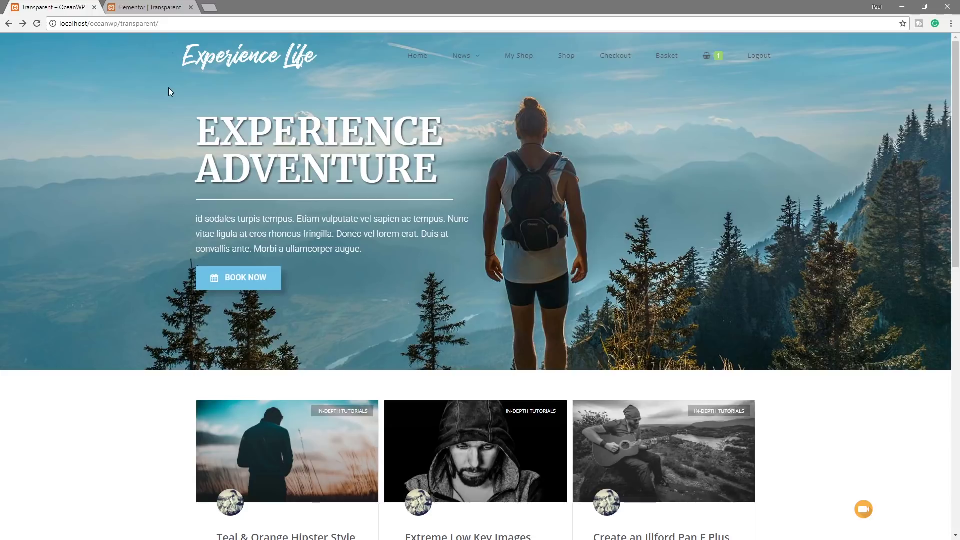
left_click(157, 9)
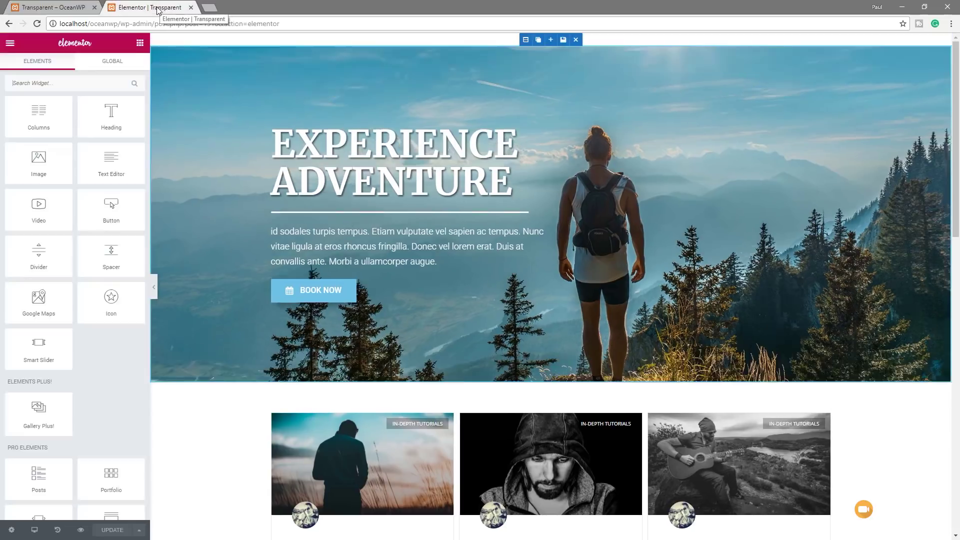
left_click(525, 40)
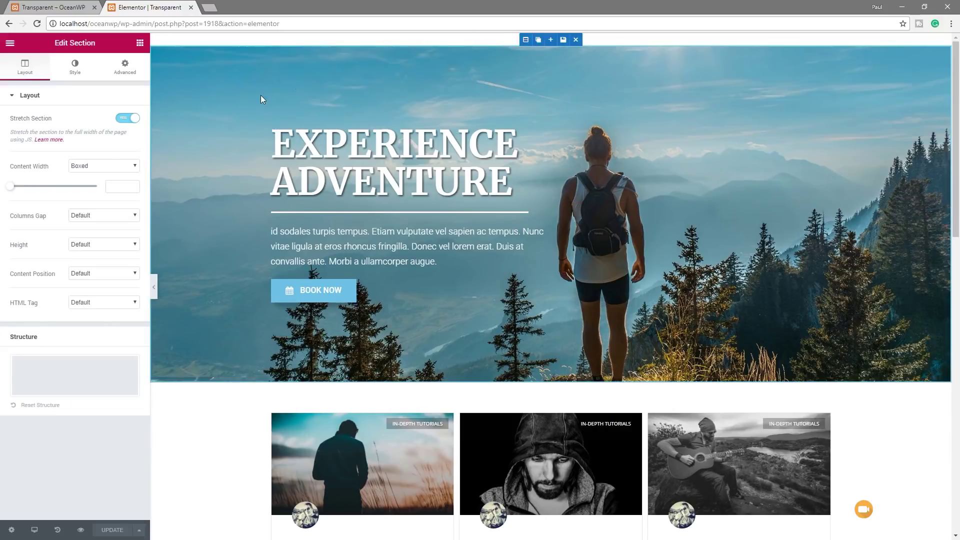
- Give the hero section a black background overlay, then switch the overlay to a gradient
left_click(75, 69)
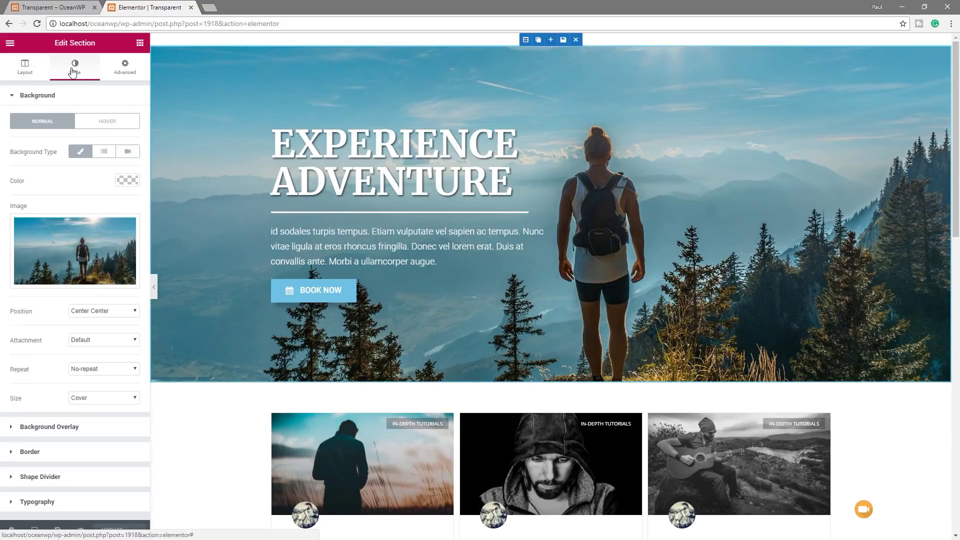
left_click(73, 428)
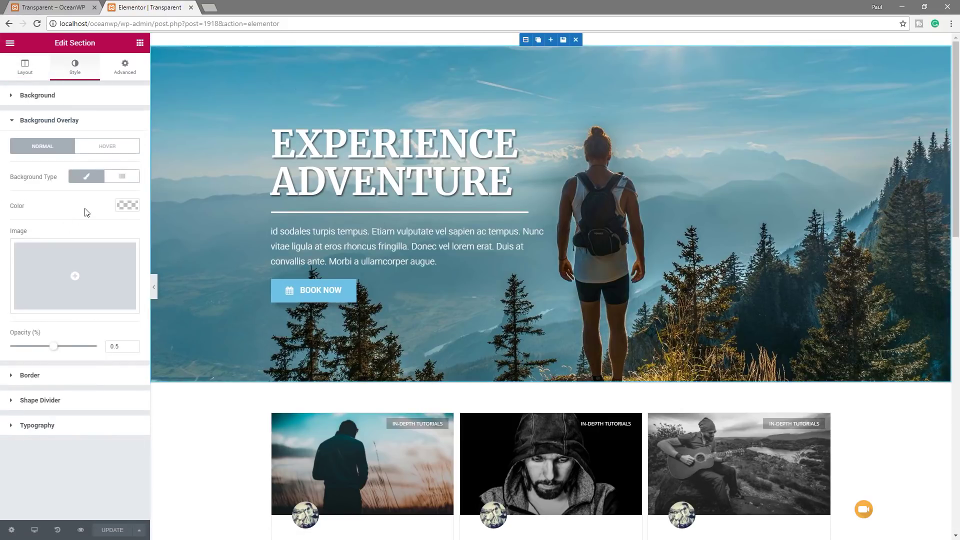
left_click(132, 205)
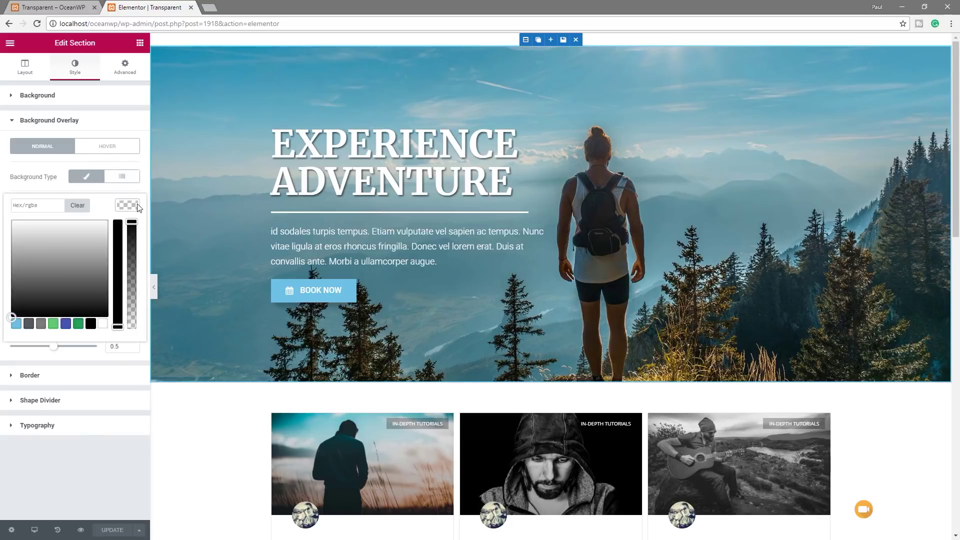
left_click(90, 323)
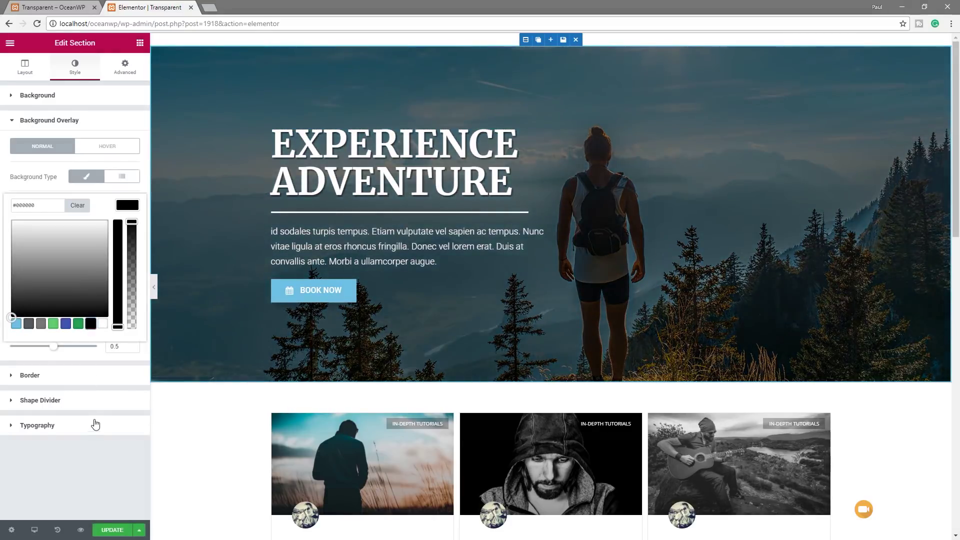
left_click(88, 474)
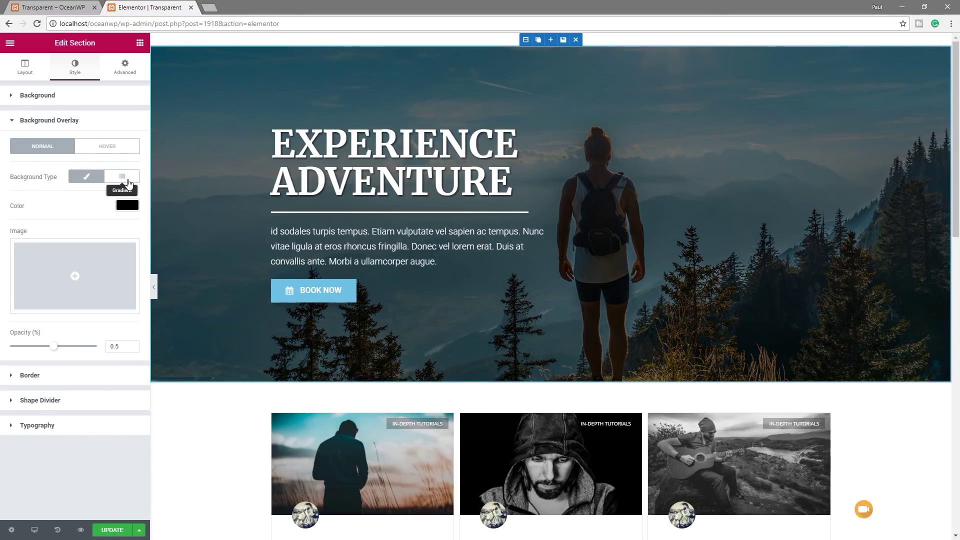
left_click(127, 179)
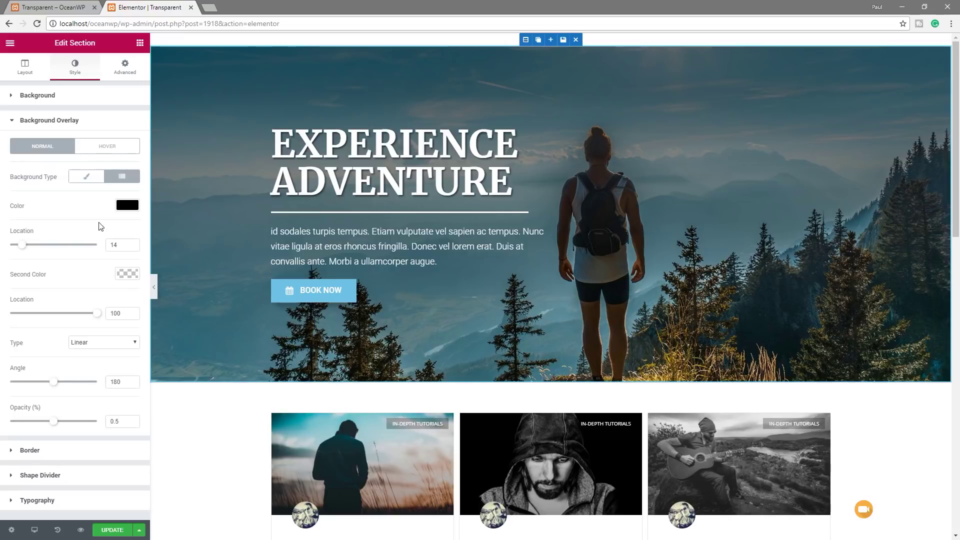
- Tune the overlay gradient: black location 20, opacity 0.74, angle about 190
left_click(128, 205)
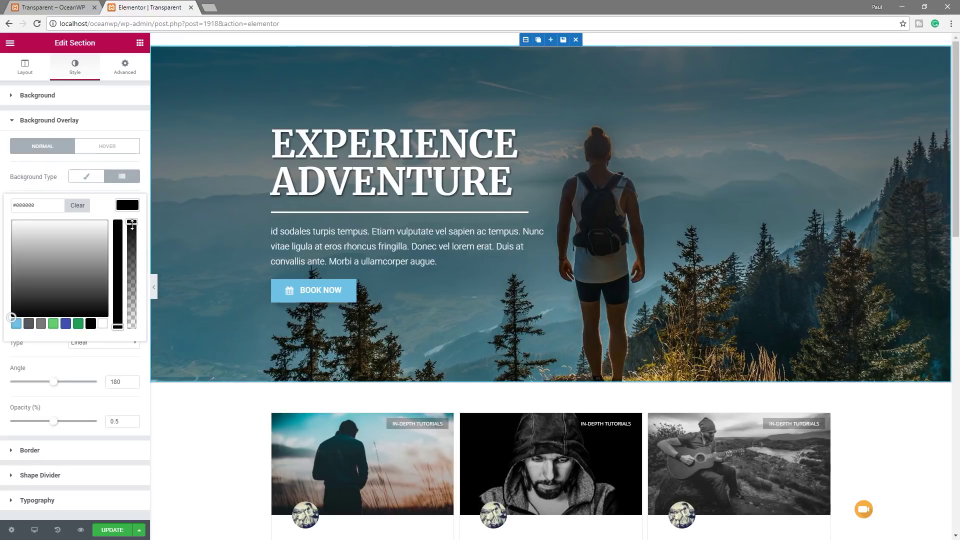
left_click(134, 206)
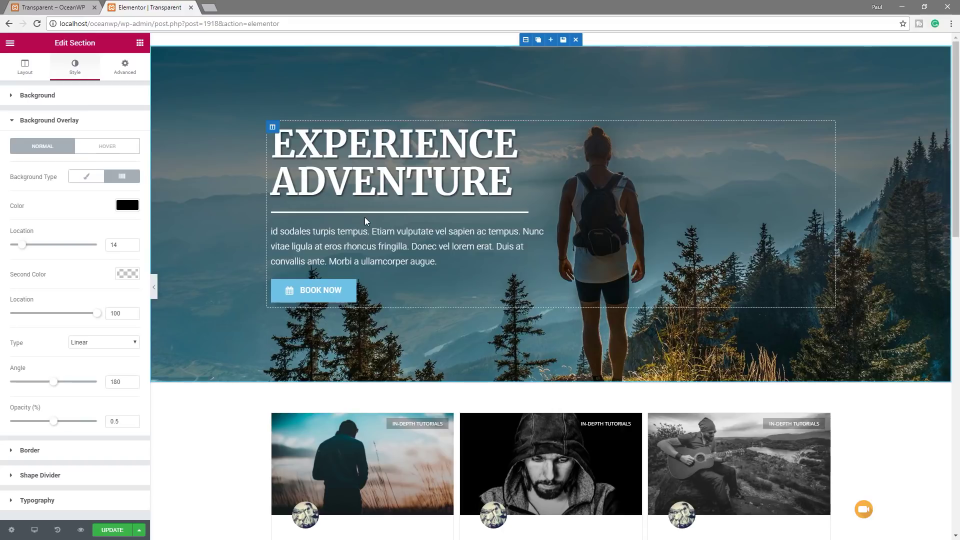
left_click_drag(22, 245, 53, 245)
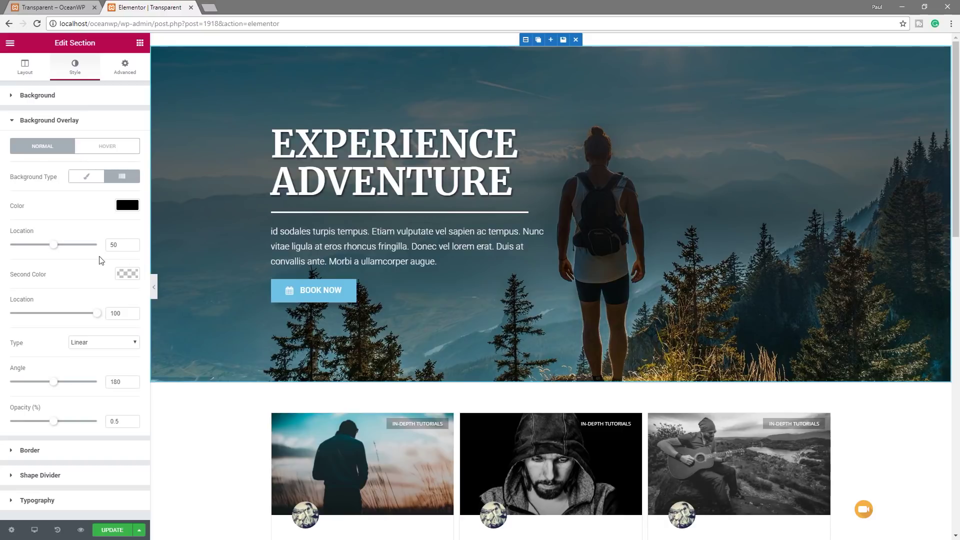
left_click_drag(53, 245, 31, 251)
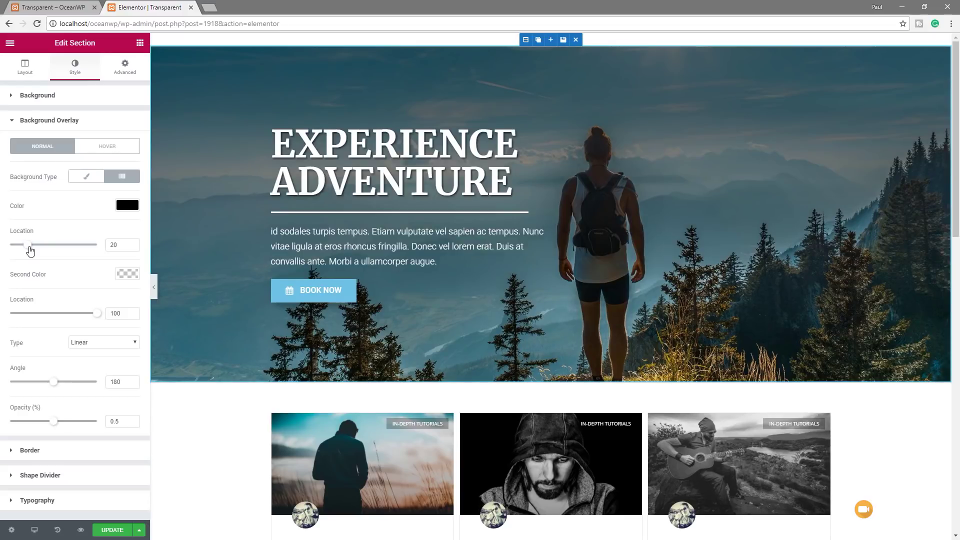
left_click(122, 207)
mouse_move(132, 224)
left_mouse_down()
mouse_move(132, 251)
mouse_move(132, 222)
left_mouse_up()
left_click(133, 206)
left_click_drag(53, 421, 75, 423)
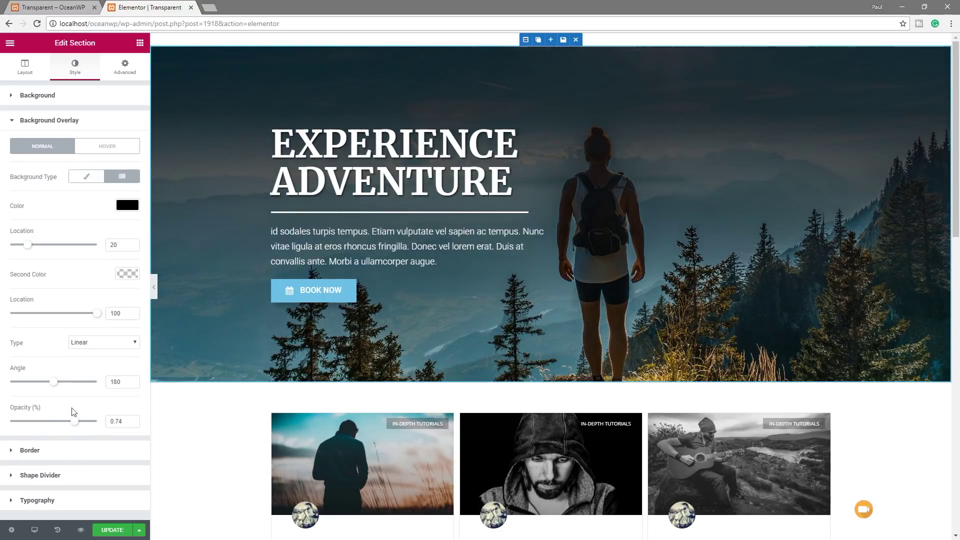
mouse_move(56, 383)
left_mouse_down()
mouse_move(69, 387)
mouse_move(57, 385)
left_mouse_up()
- Try the Radial gradient type, then switch the overlay back to Linear
left_click(79, 342)
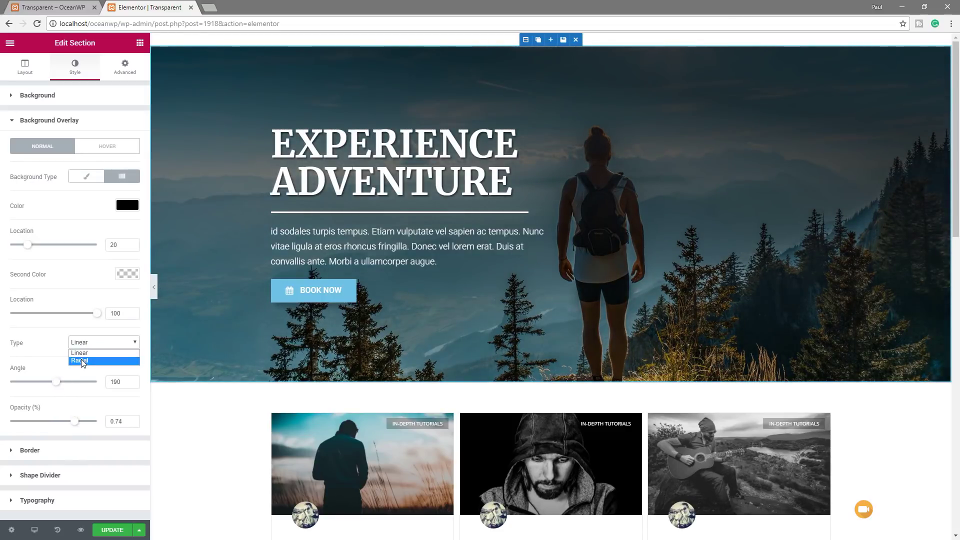
left_click(79, 361)
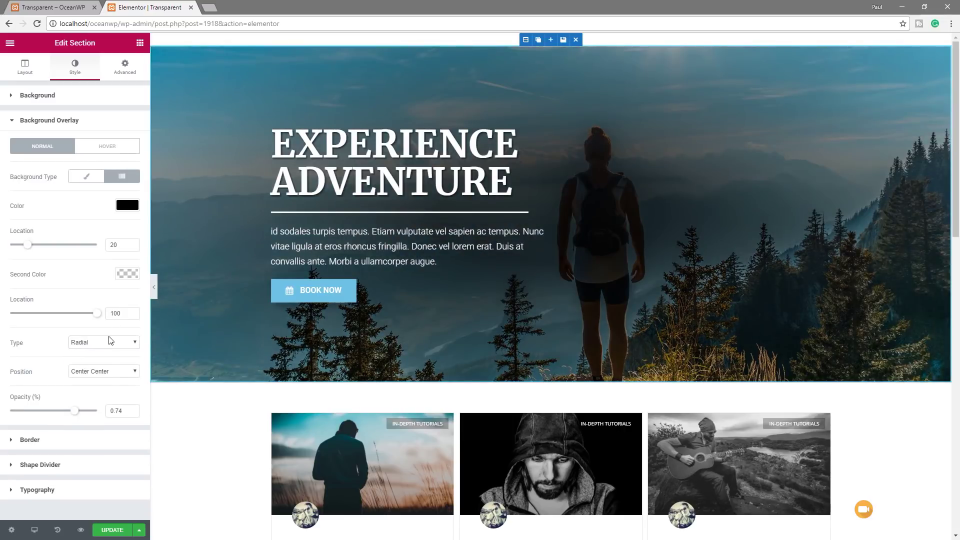
left_click(107, 342)
left_click(103, 353)
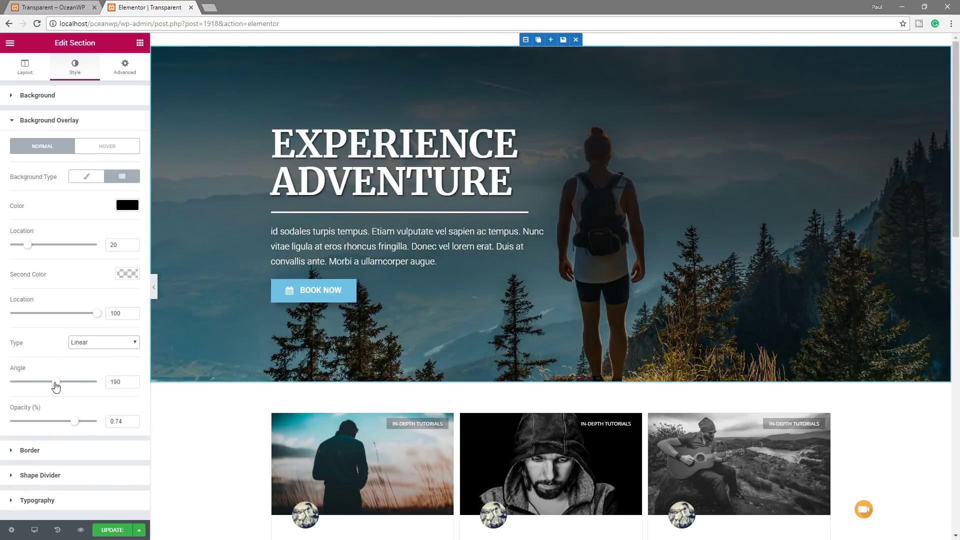
- Set the gradient angle to 180, black location 10 and opacity 0.56, then save the page
left_click_drag(54, 384, 52, 385)
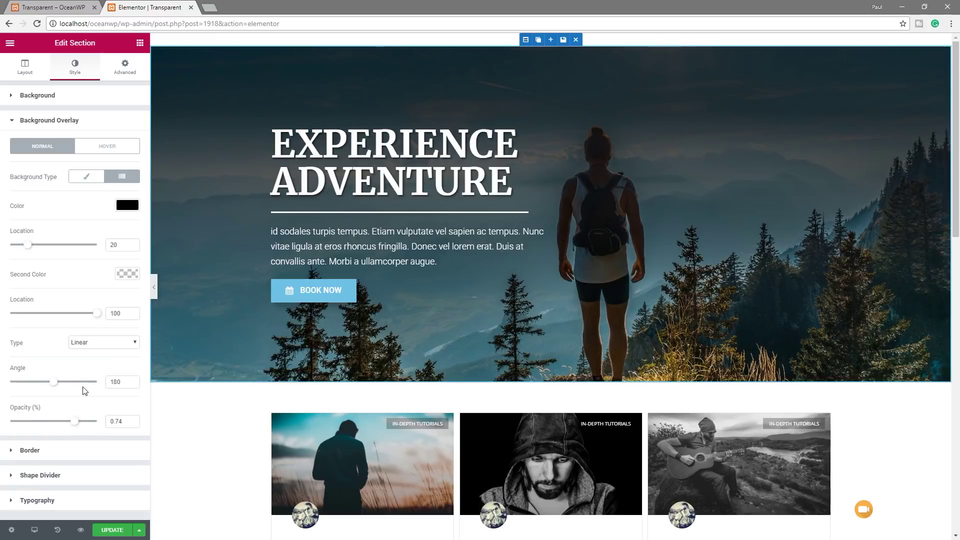
left_click_drag(77, 429, 71, 426)
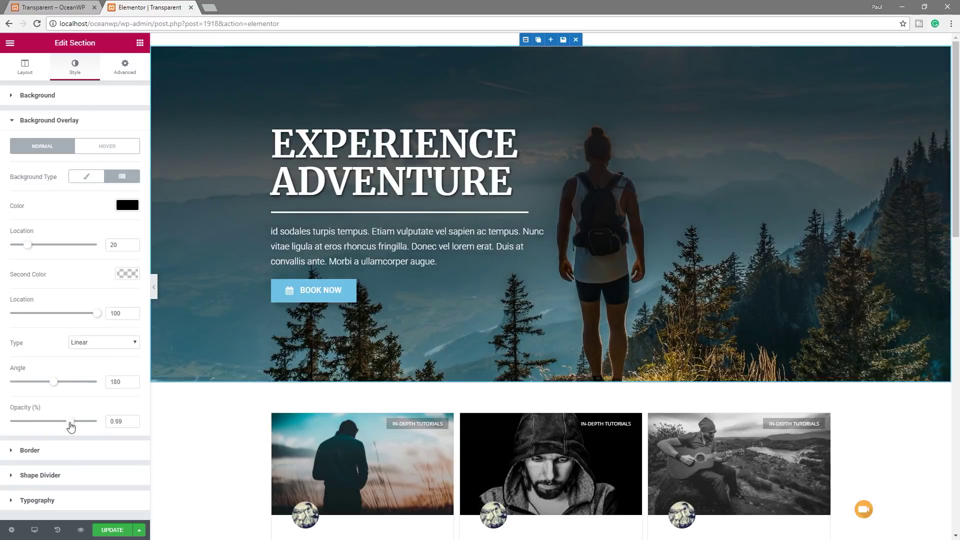
left_click_drag(29, 246, 21, 249)
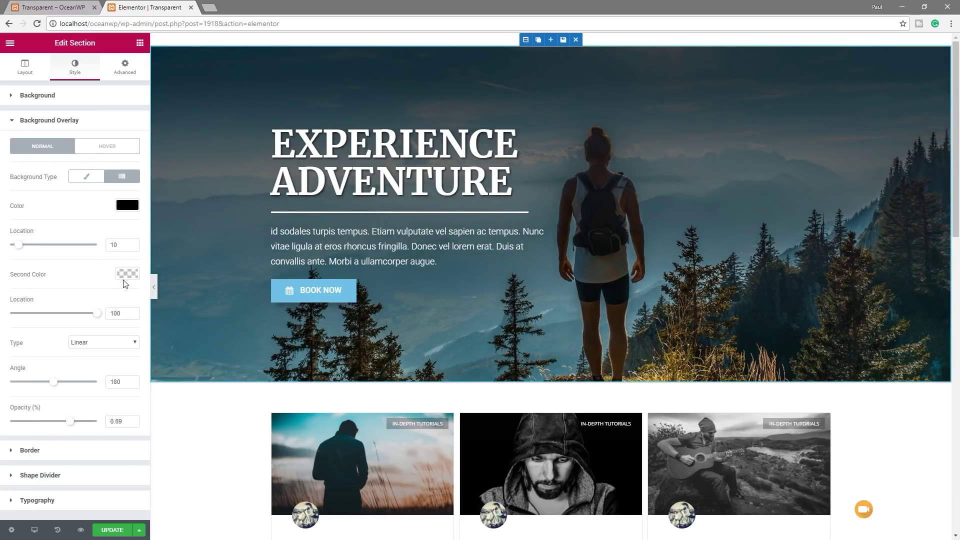
left_click_drag(70, 428, 60, 427)
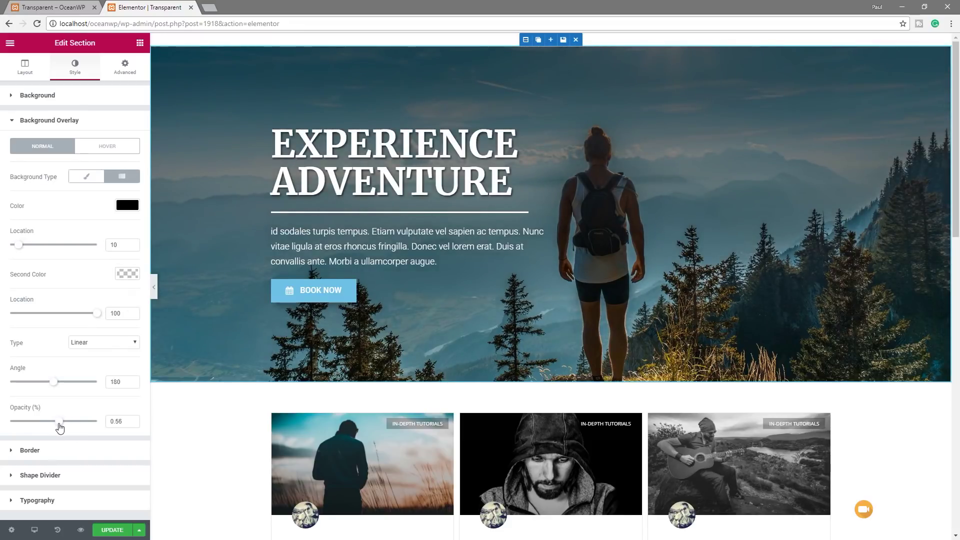
left_click(111, 530)
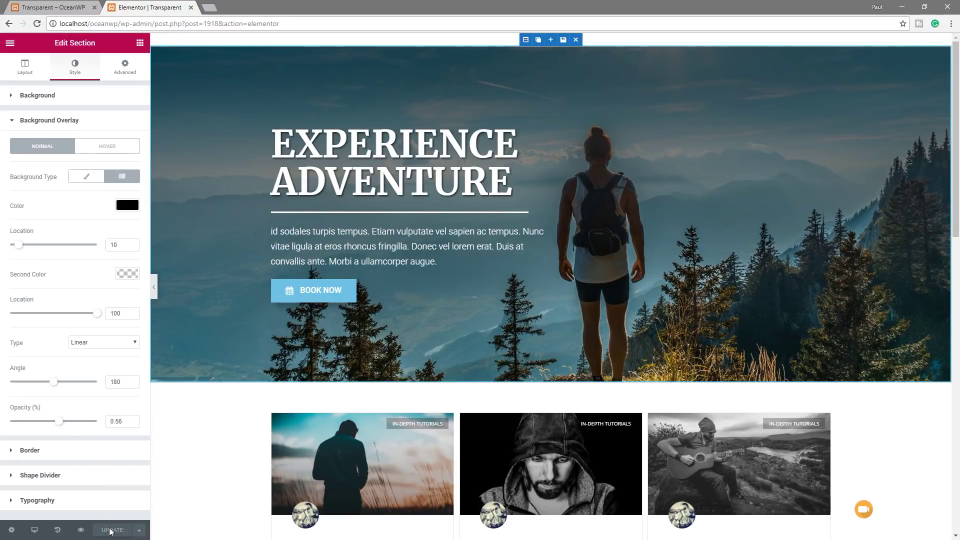
left_click(43, 9)
left_click(36, 23)
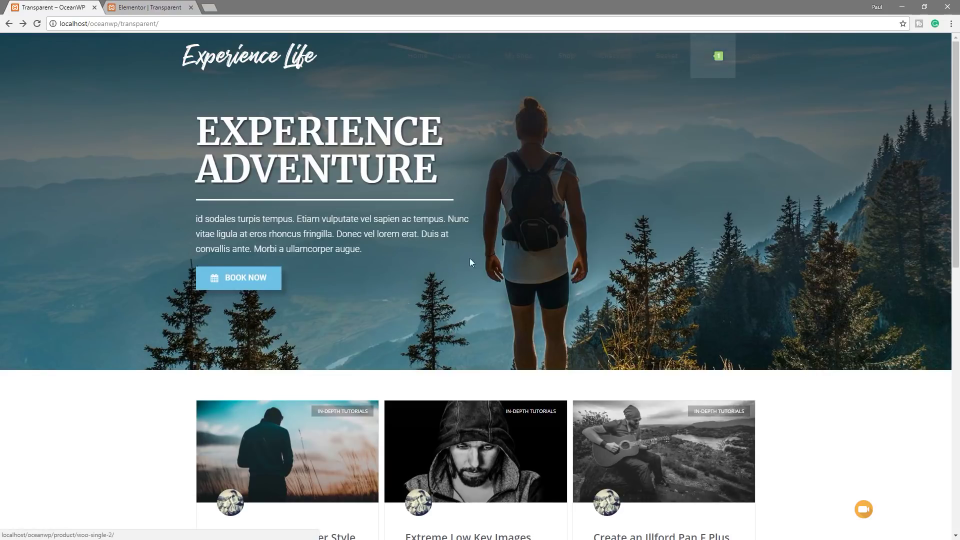
left_click(146, 8)
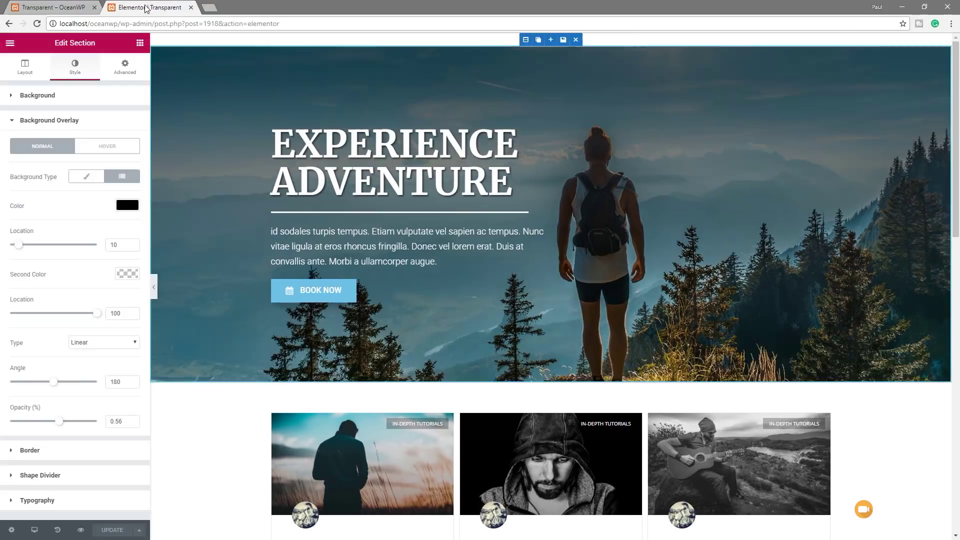
- Exit Elementor, set the OceanWP menu Link Color to white, update, and view the live page
left_click(10, 43)
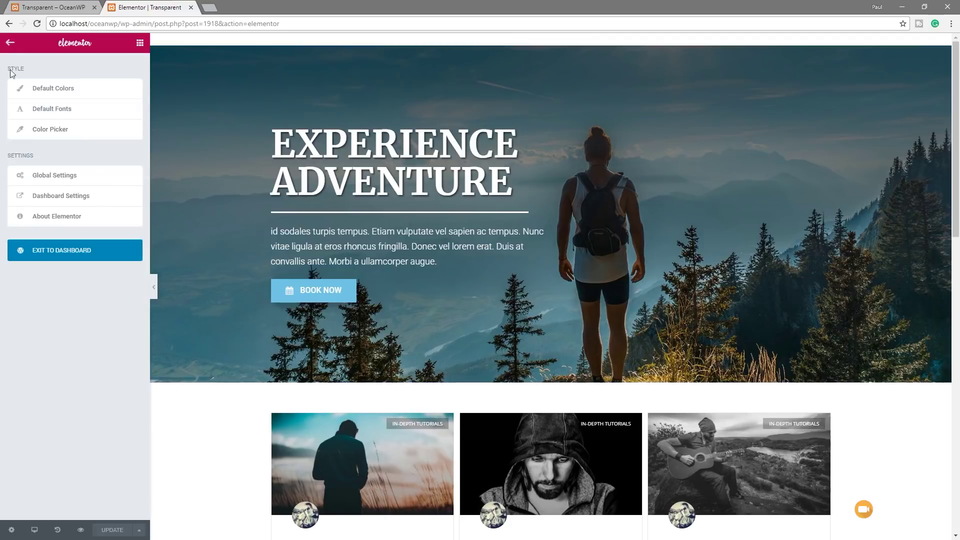
left_click(64, 251)
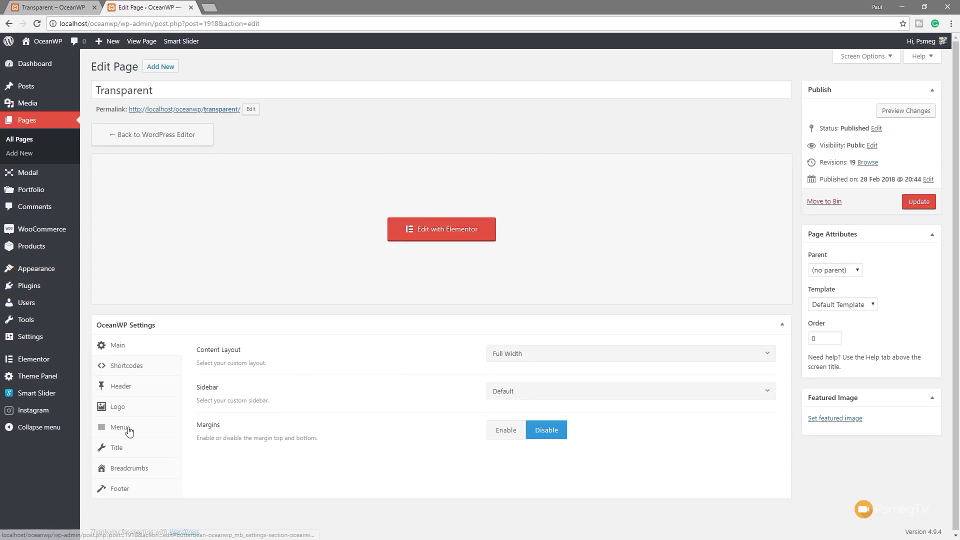
left_click(129, 431)
left_click(518, 395)
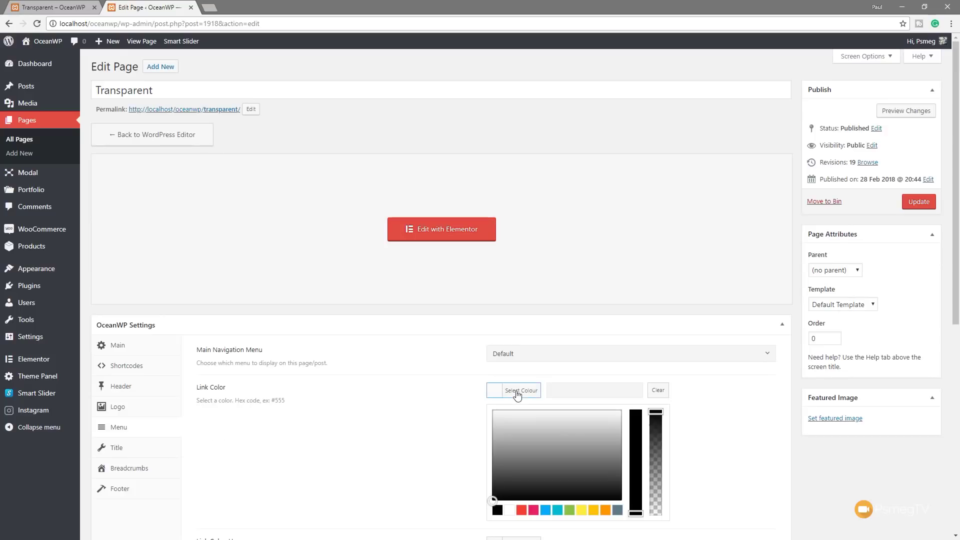
left_click(791, 428)
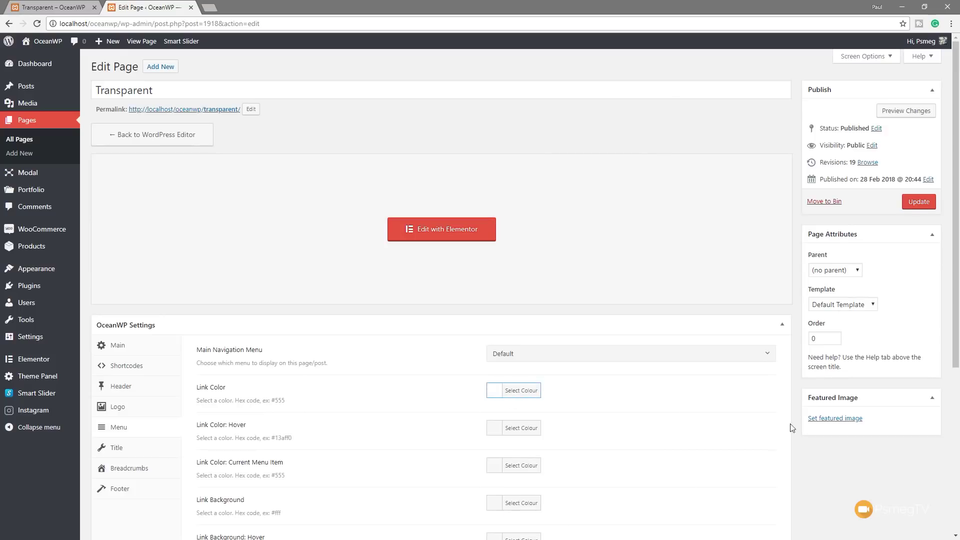
left_click(919, 201)
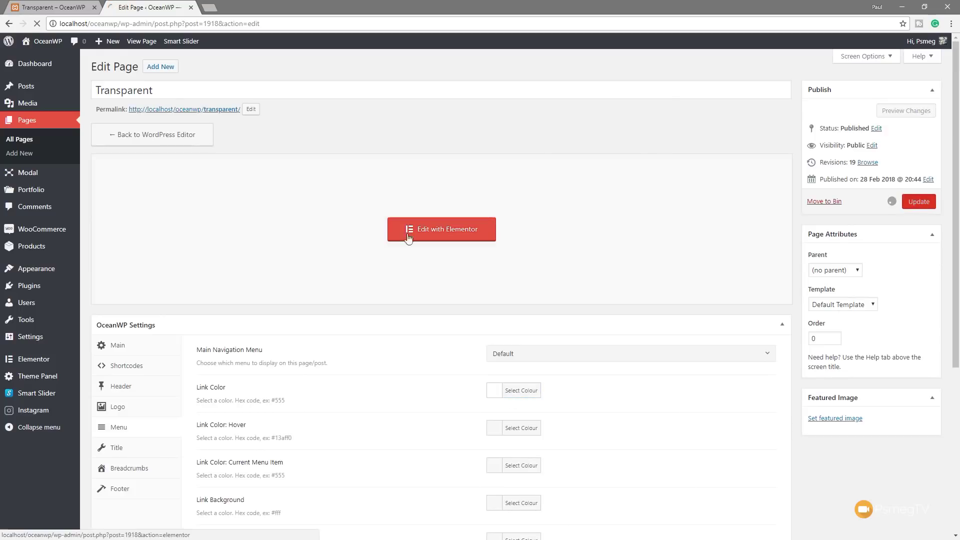
left_click(63, 9)
- Reload the live Transparent page to confirm white menu links over the darkened Experience Adventure hero
left_click(40, 24)
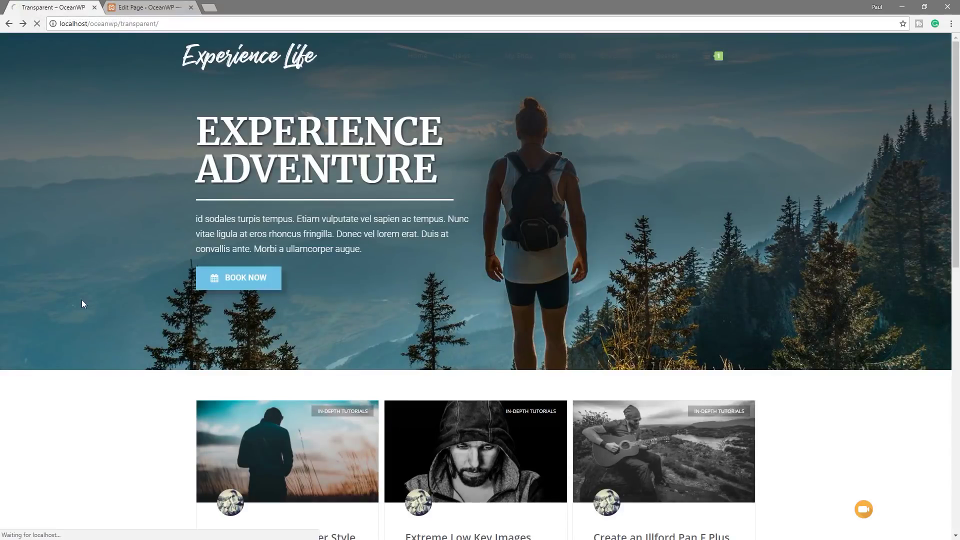